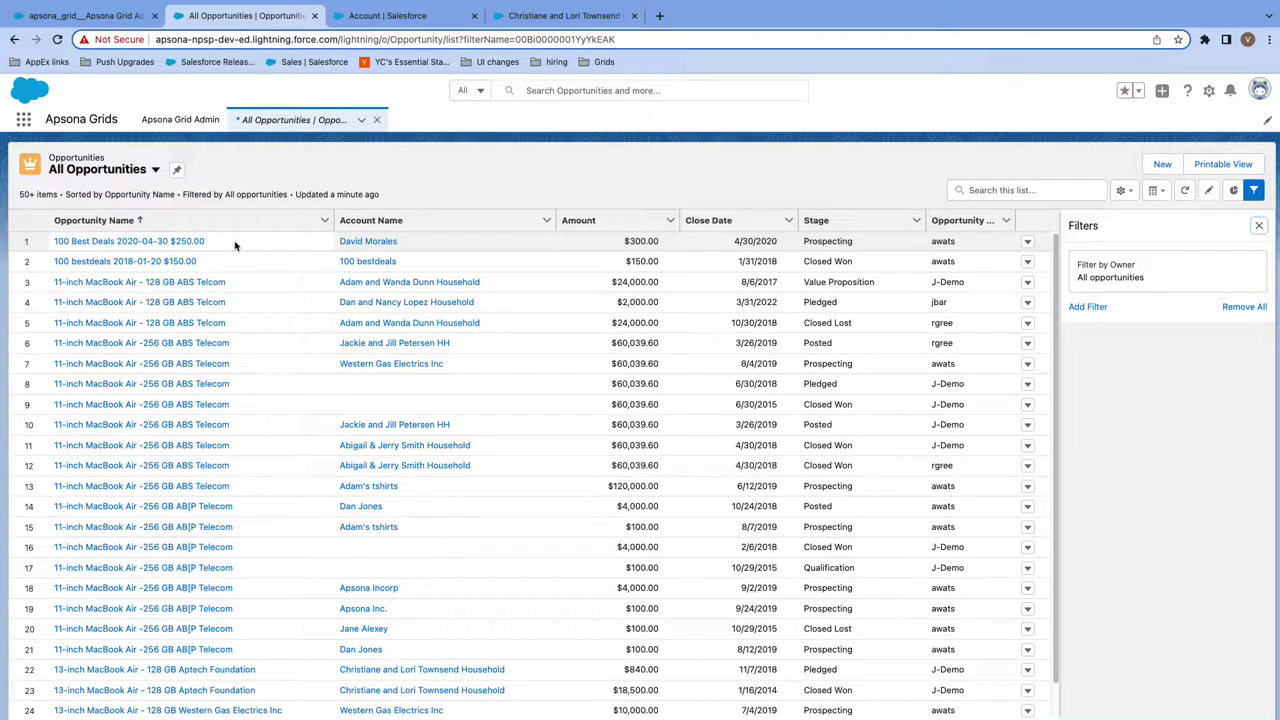
Step: Show the Record Type = Donation list view of opportunities and open the first opportunity's name for inline editing
left_click(155, 169)
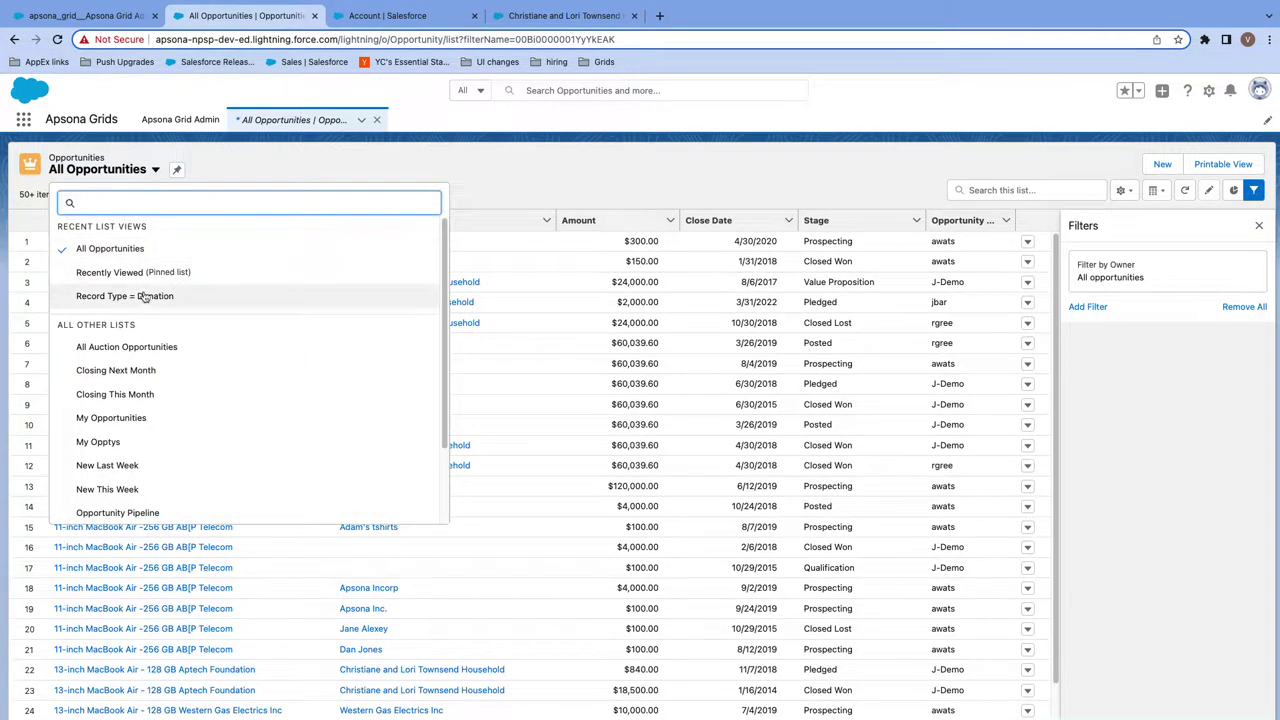
left_click(143, 297)
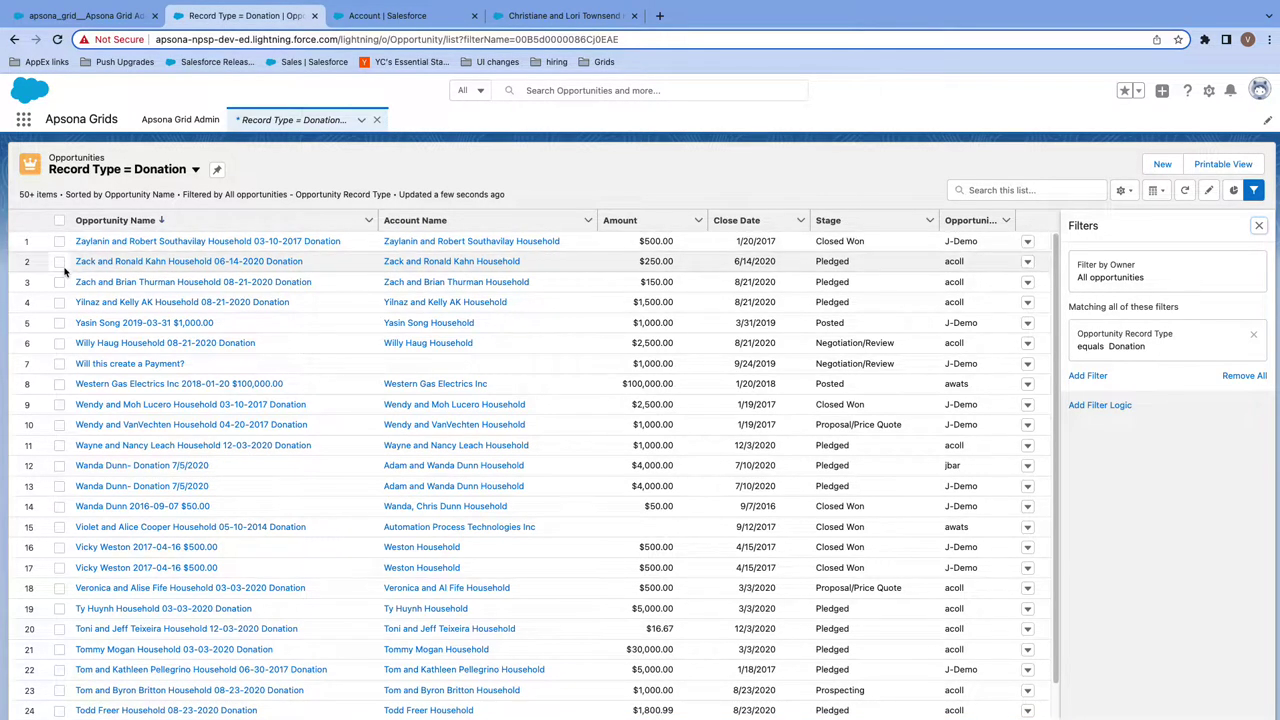
left_click(365, 243)
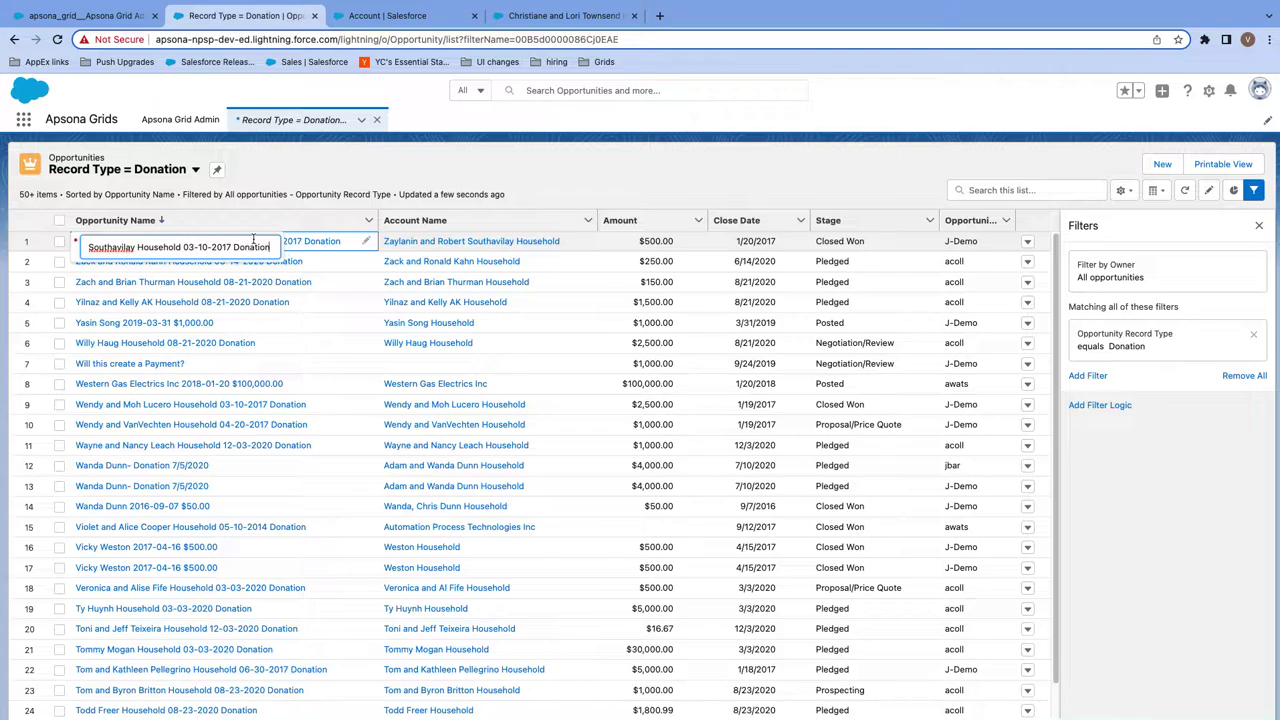
Step: Start a new opportunity from the Donation list view with the GW Auction Purchased Item record type
left_click(400, 16)
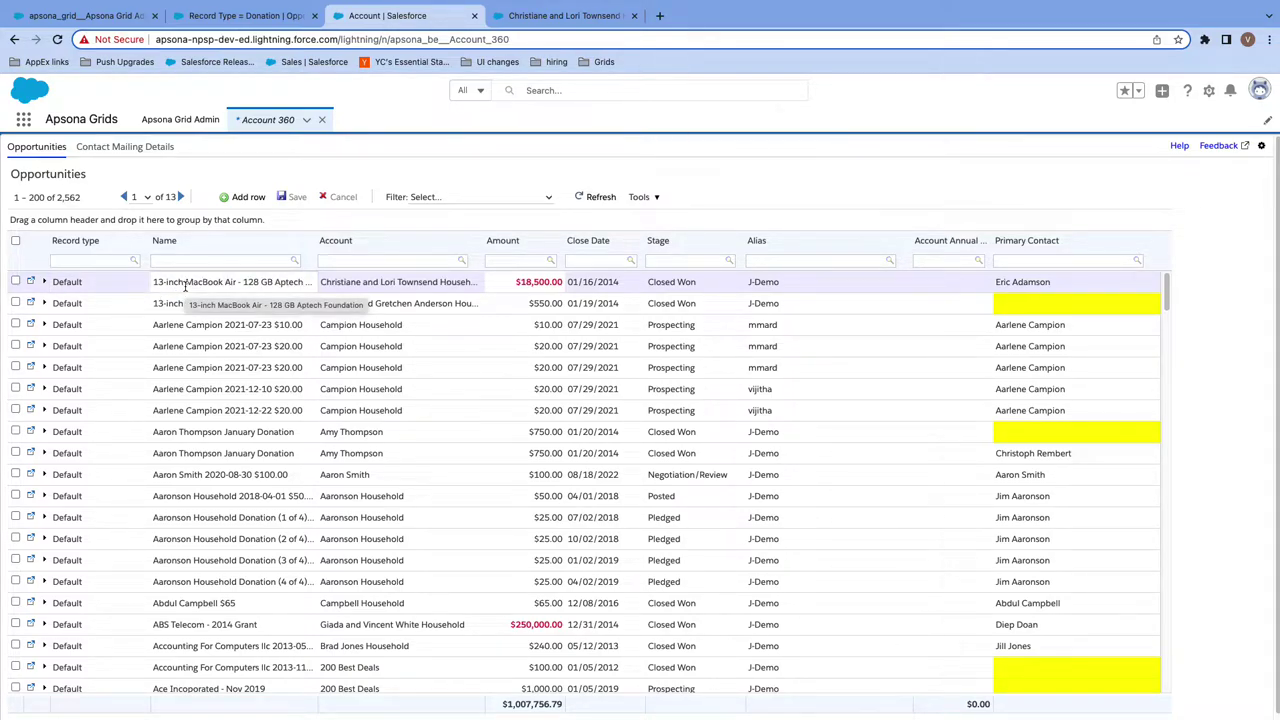
key("ctrl+shift+Tab")
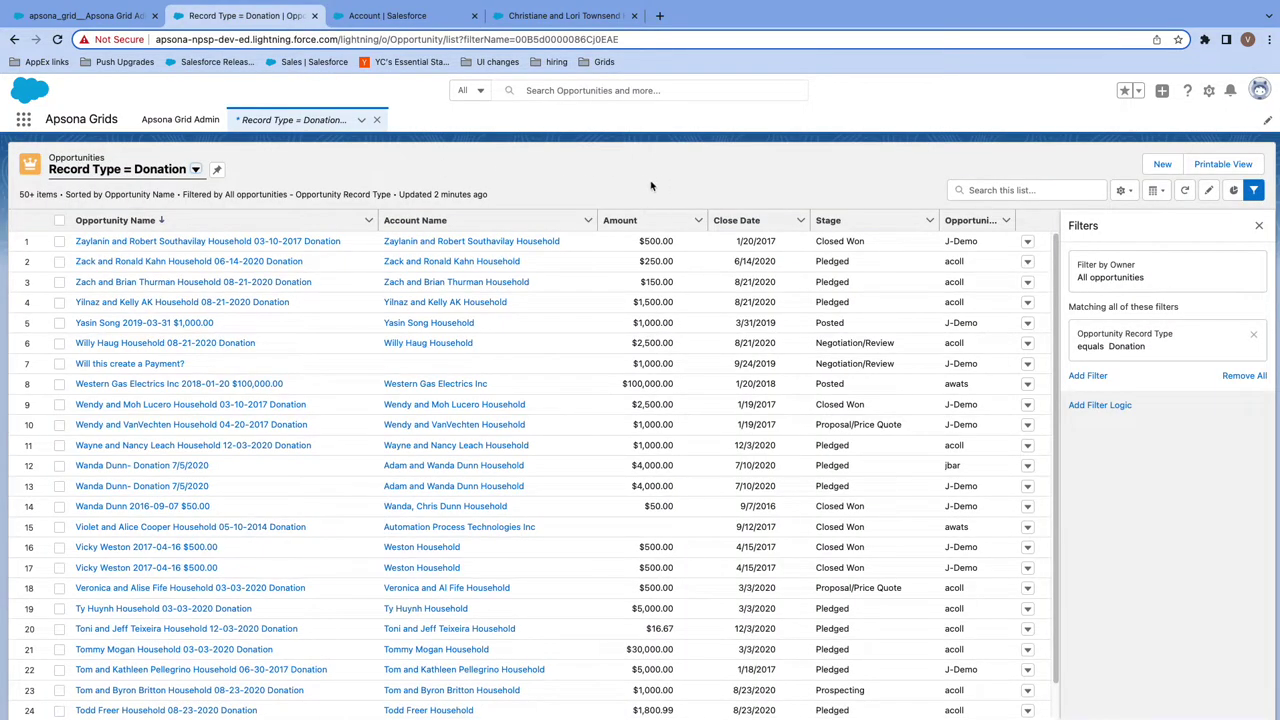
left_click(1163, 166)
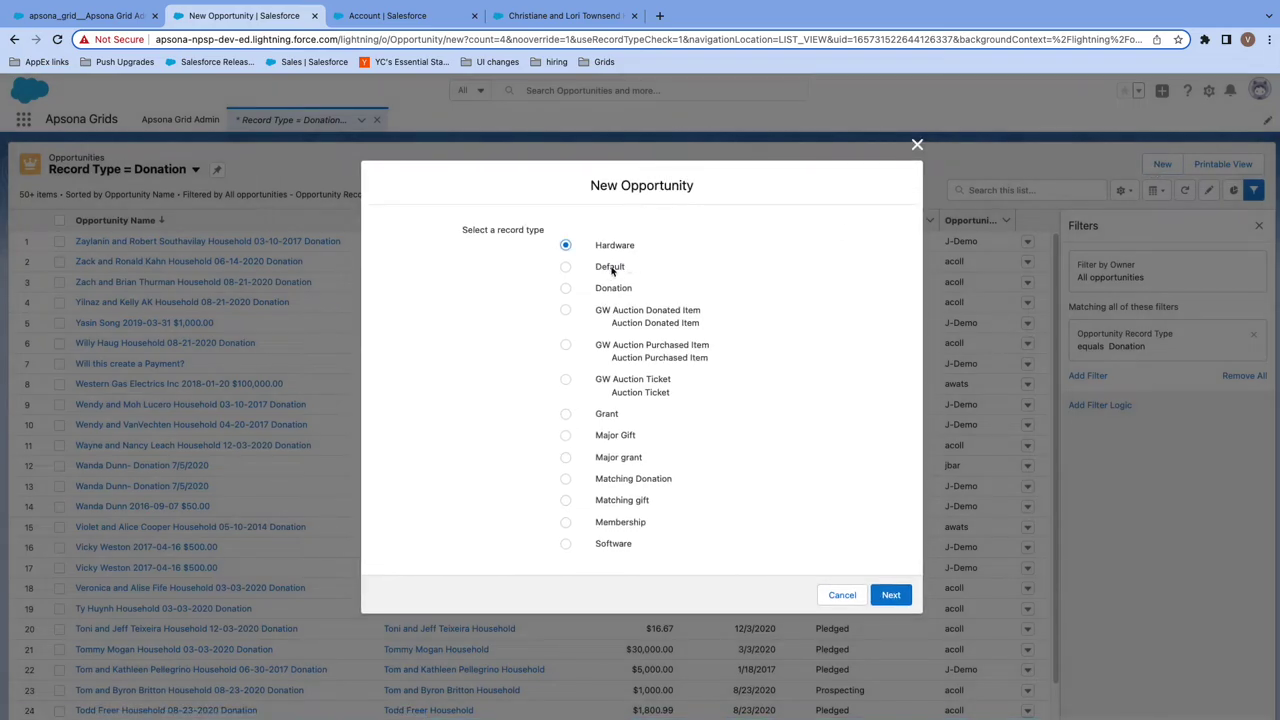
left_click(645, 350)
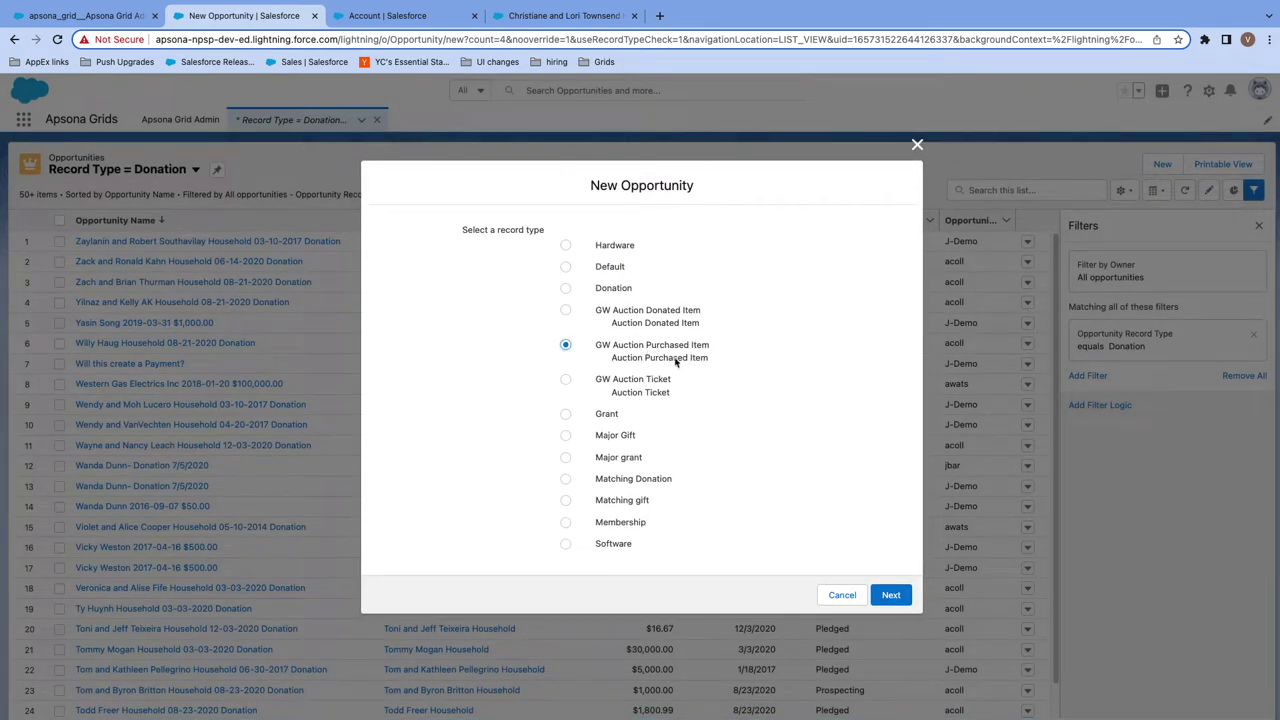
left_click(891, 597)
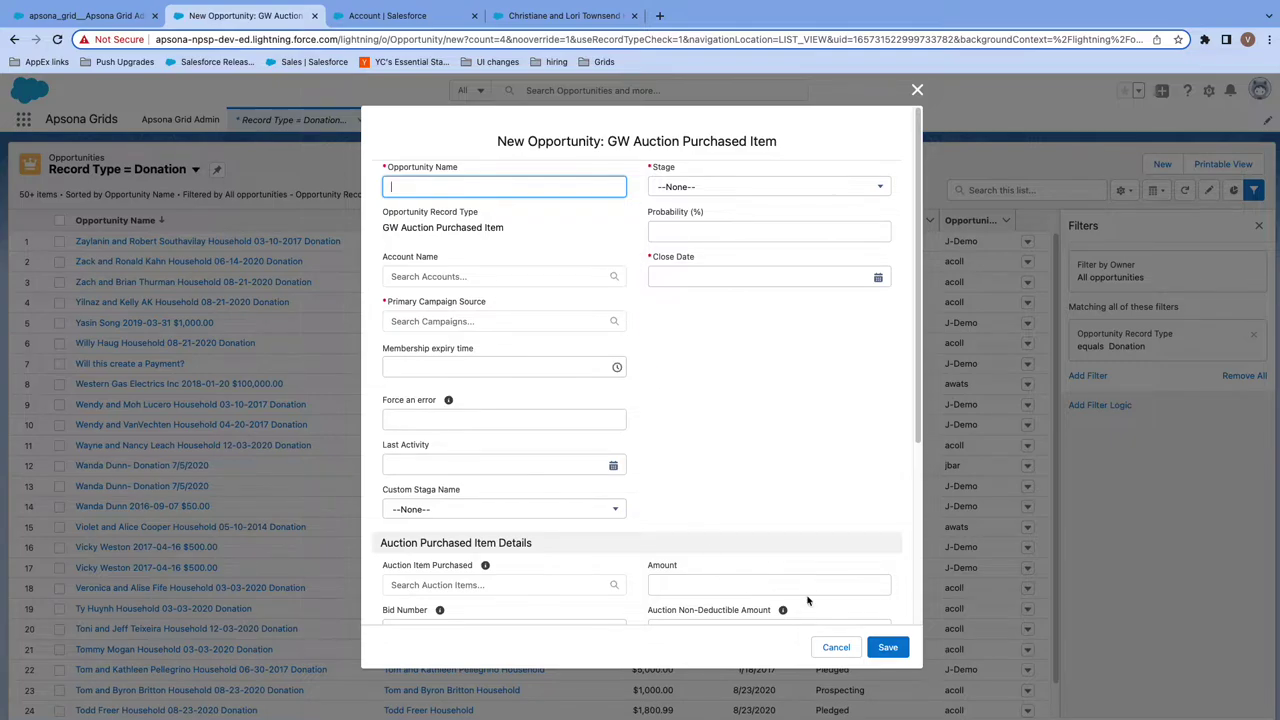
Step: Start a new row in the Account 360 Opportunities grid, view its record type choices, and discard the row
left_click(400, 16)
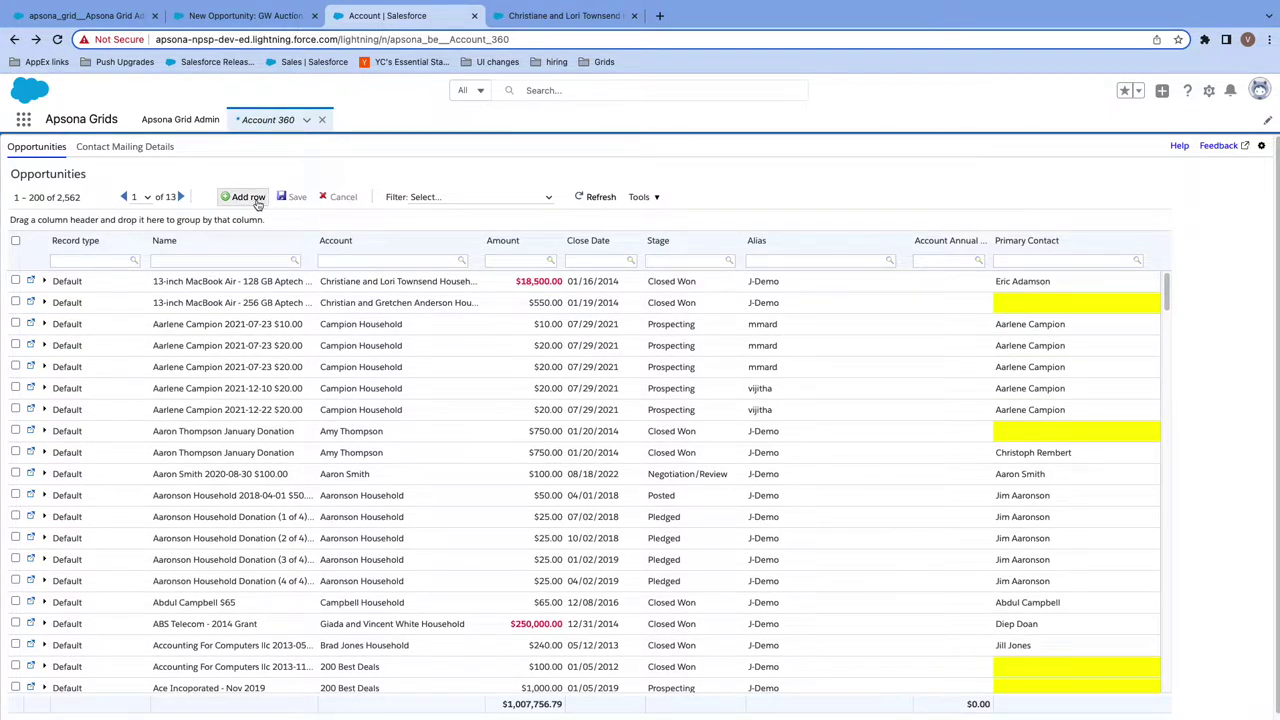
left_click(249, 197)
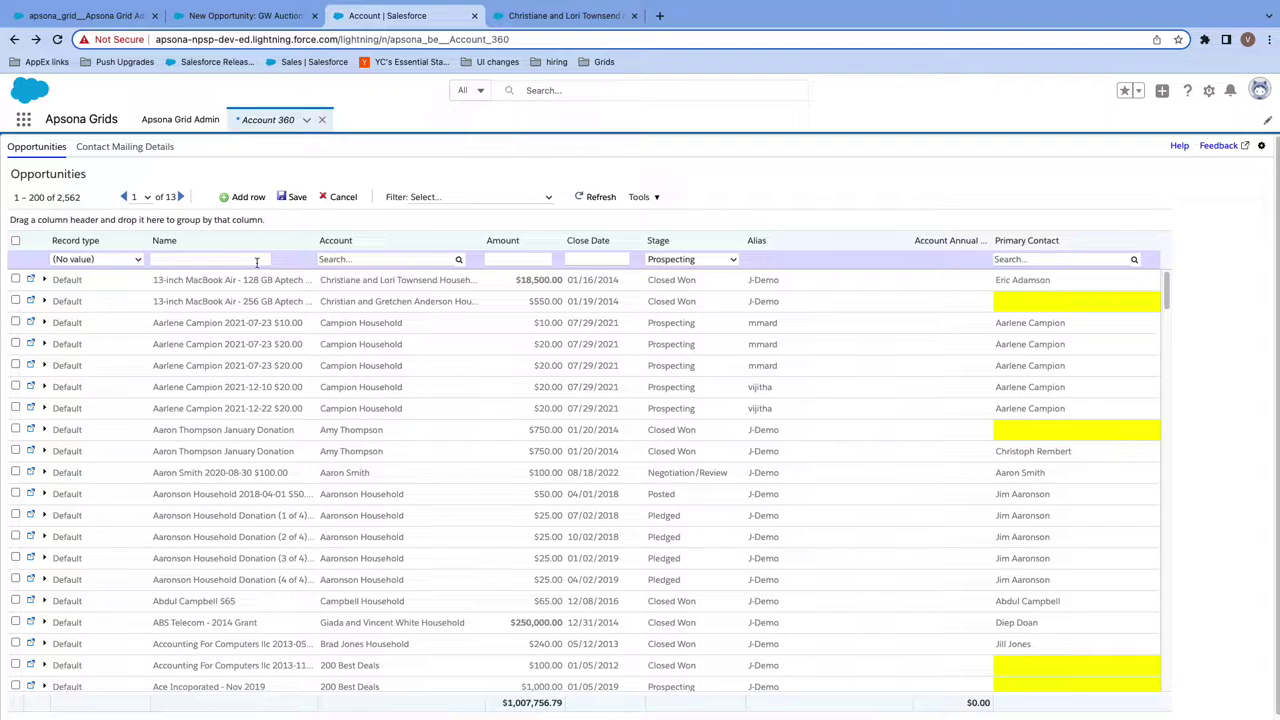
left_click(122, 262)
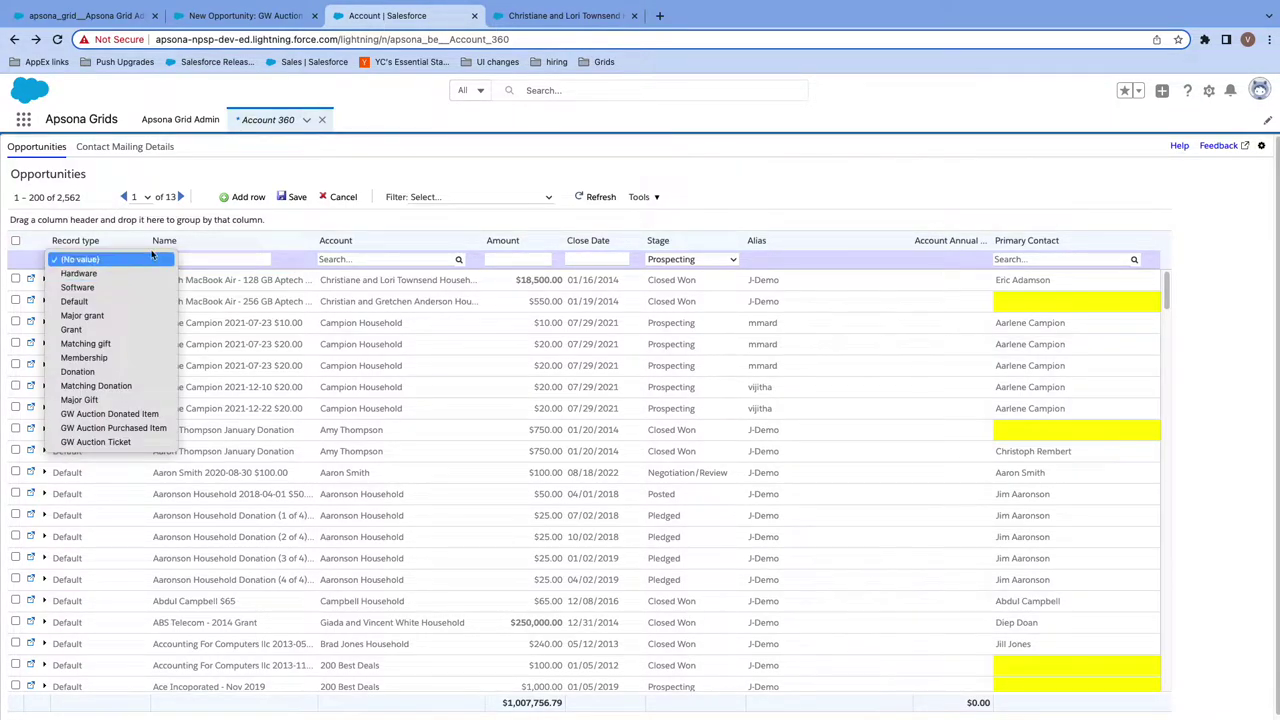
left_click(195, 191)
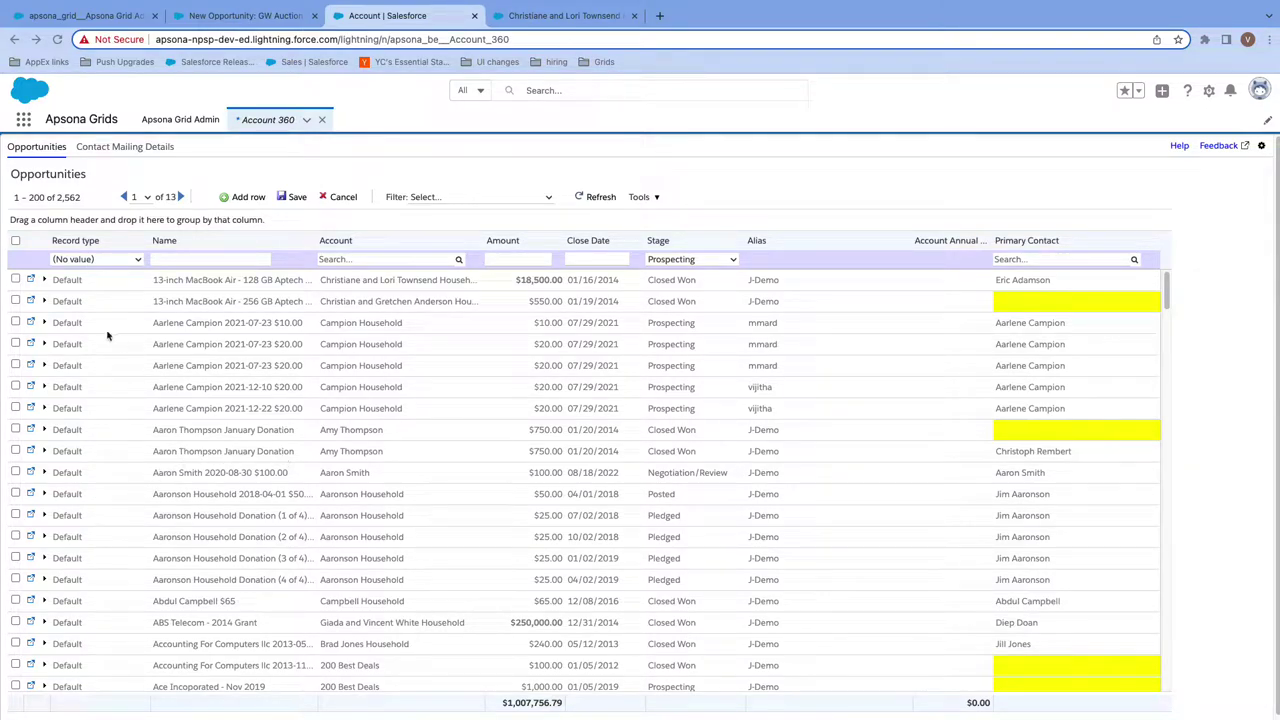
left_click(340, 199)
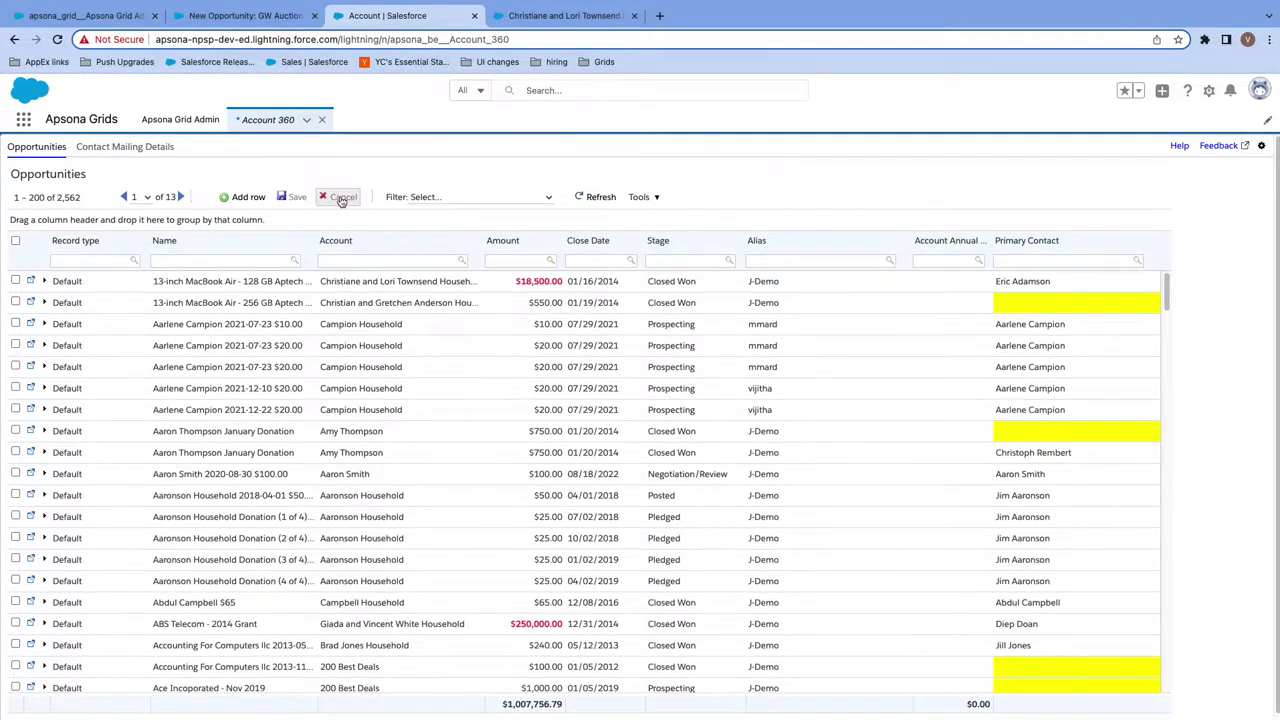
Step: Expand the first opportunity's contact roles, payments and products, and look at the saved filters available for the grid
left_click(44, 281)
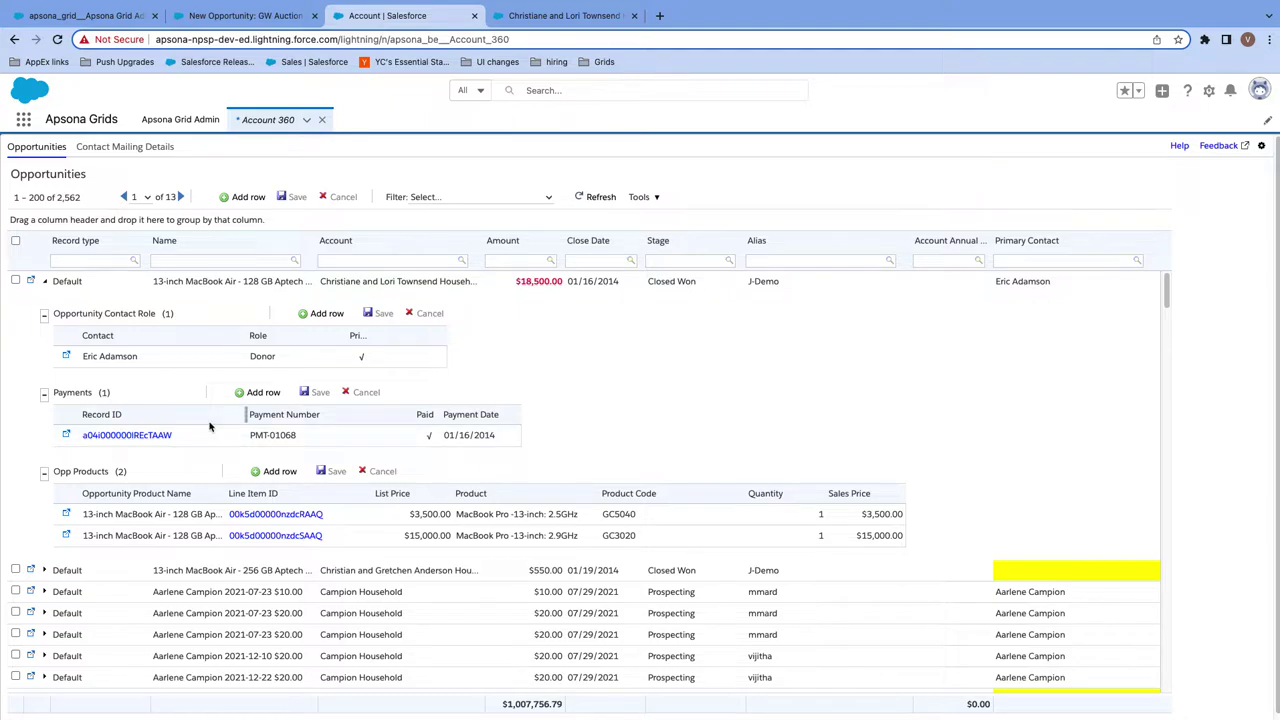
left_click(185, 357)
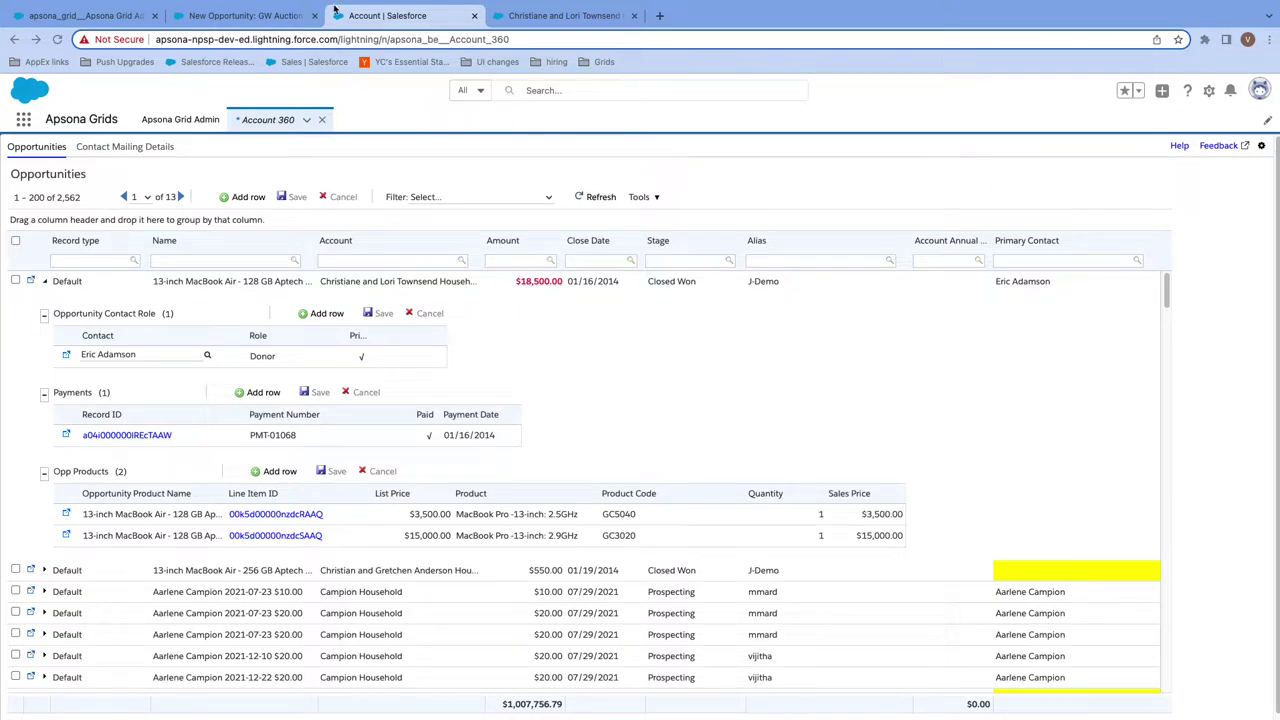
left_click(474, 199)
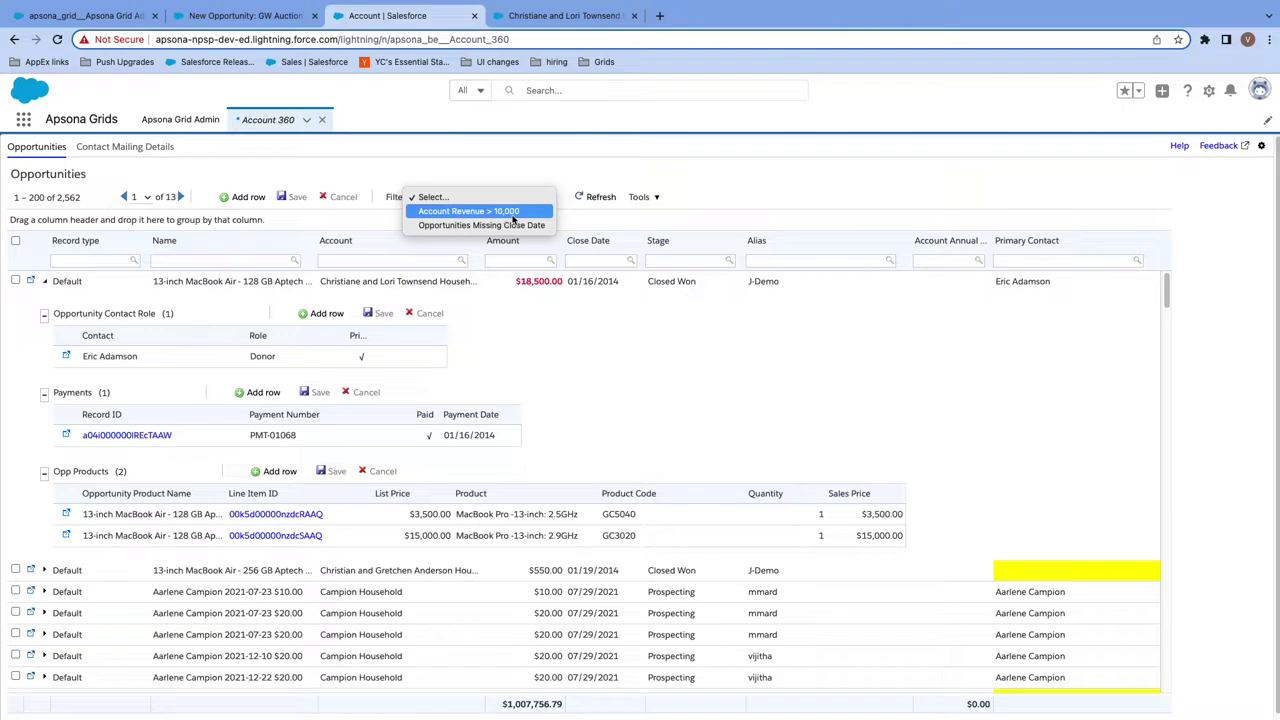
left_click(606, 218)
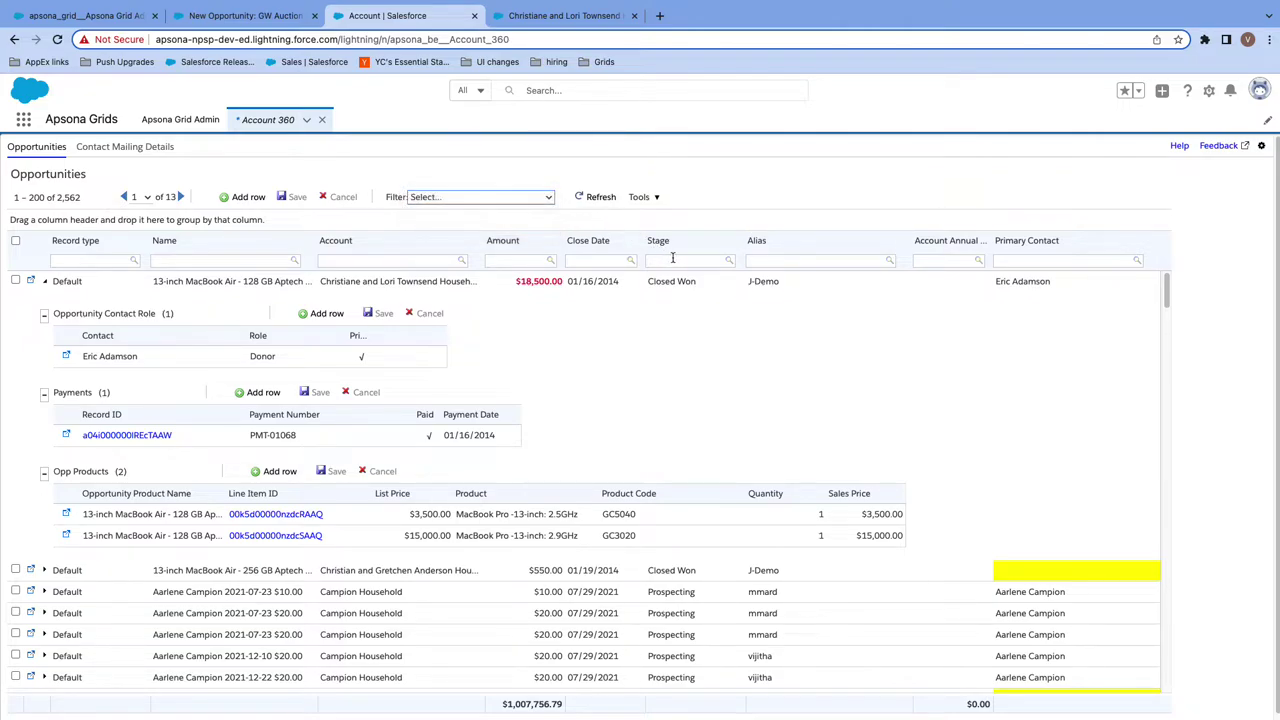
Step: Filter the opportunities to close dates after 07/08/2022 and sort them by Close Date in ascending order
left_click(584, 259)
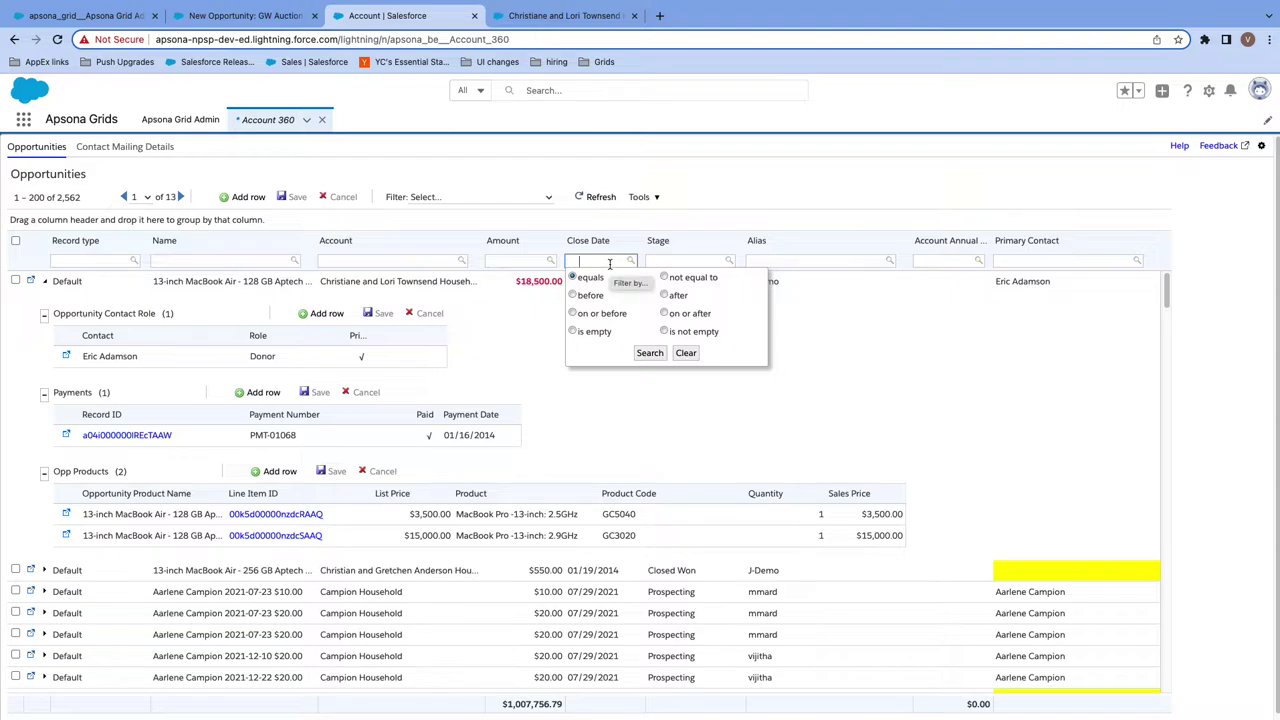
type("07/08/")
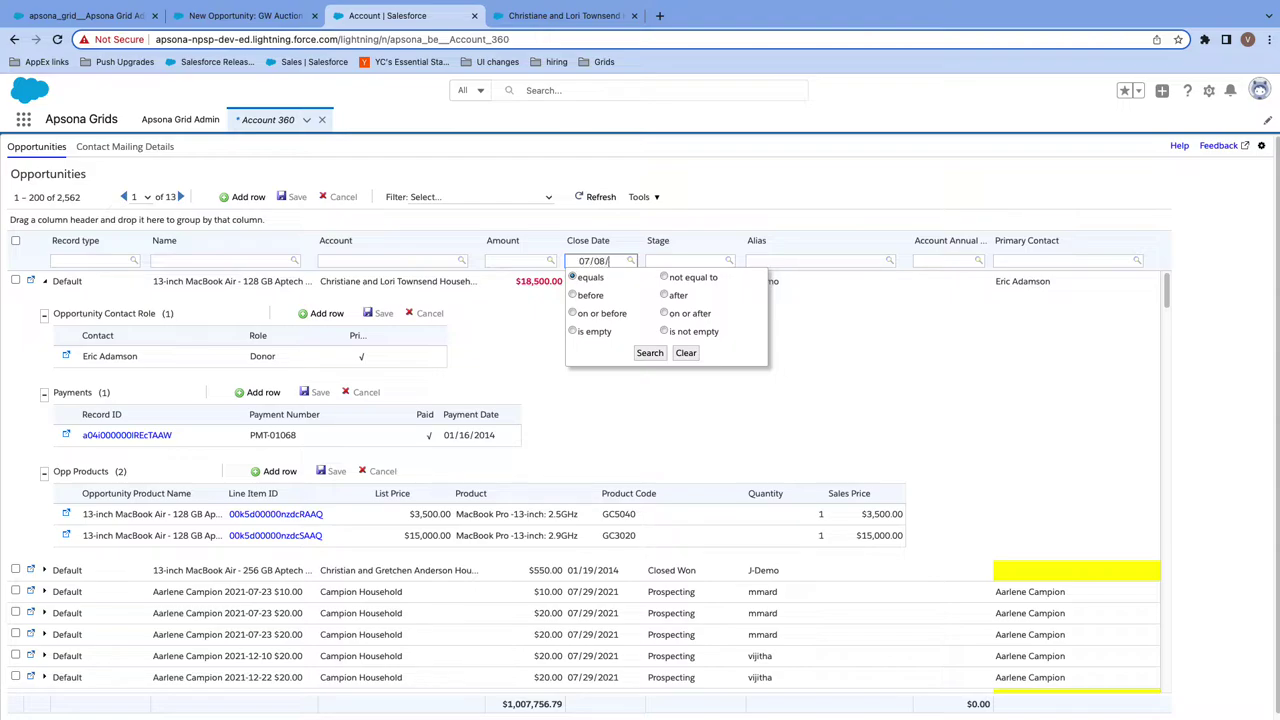
type("2022")
left_click(670, 296)
left_click(658, 354)
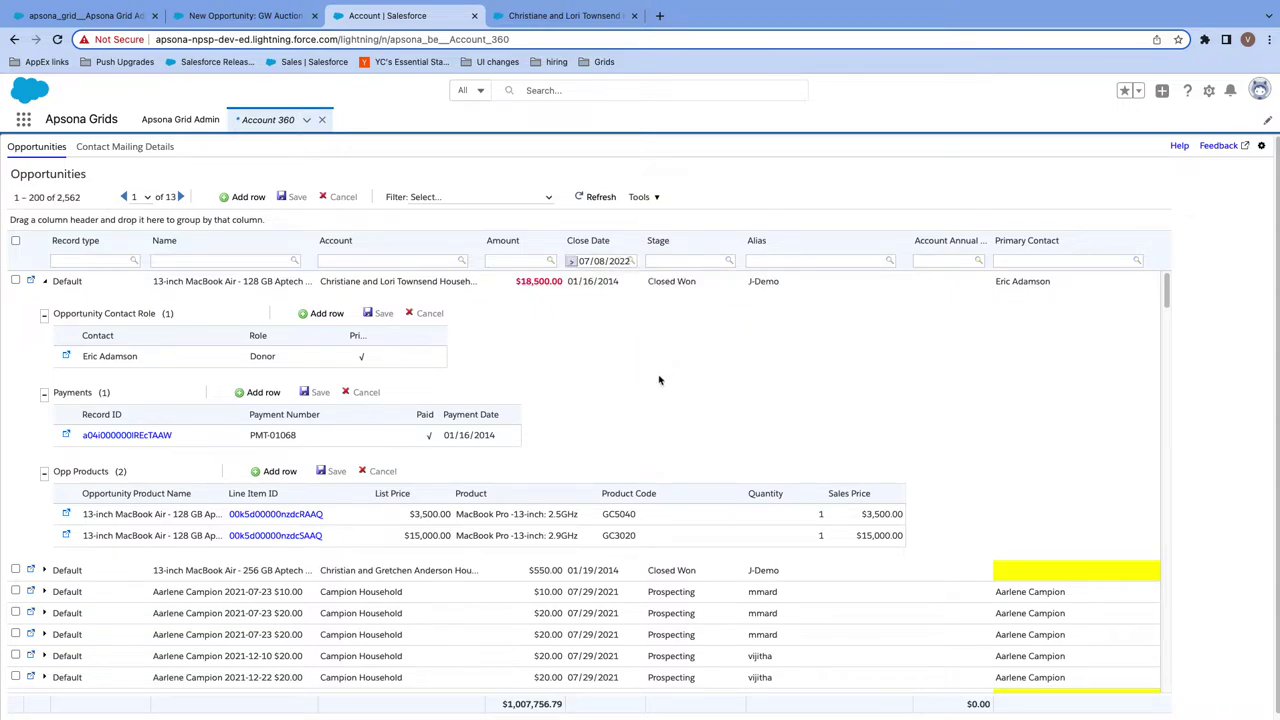
left_click(595, 241)
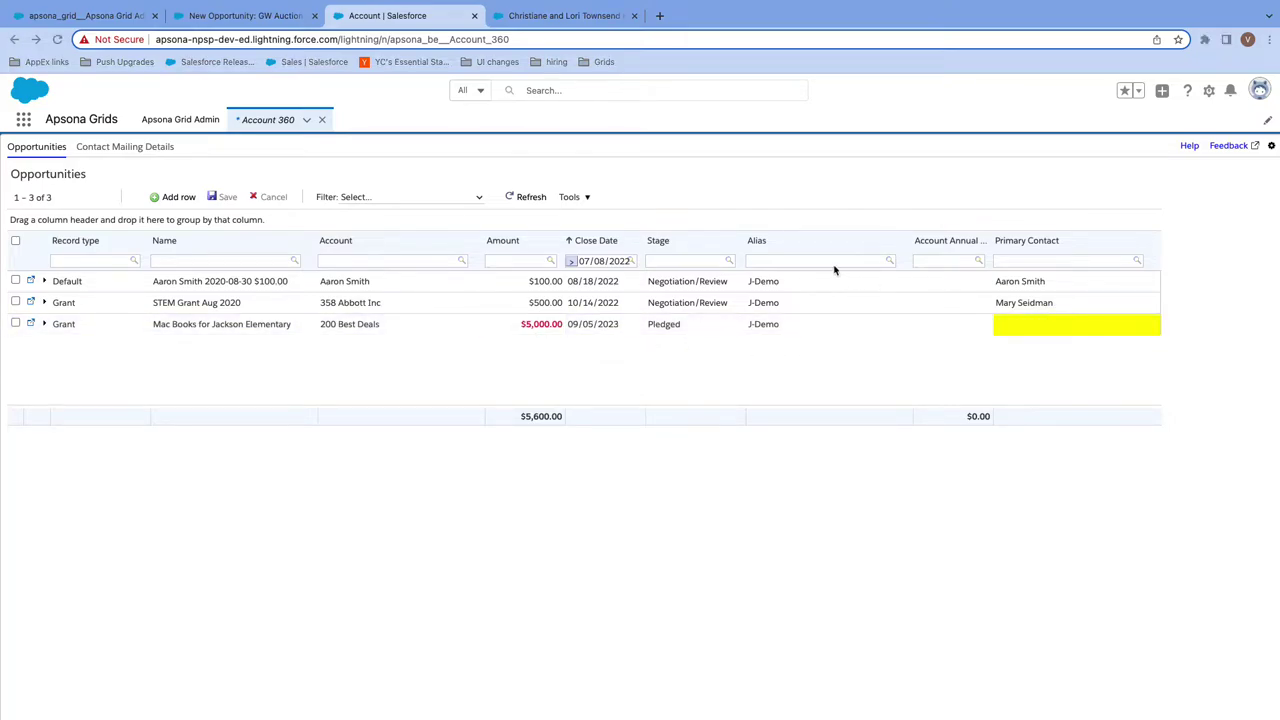
Step: View the list of grids in Apsona Grid Admin and the Contact Mailing Details grid in Account 360
left_click(106, 17)
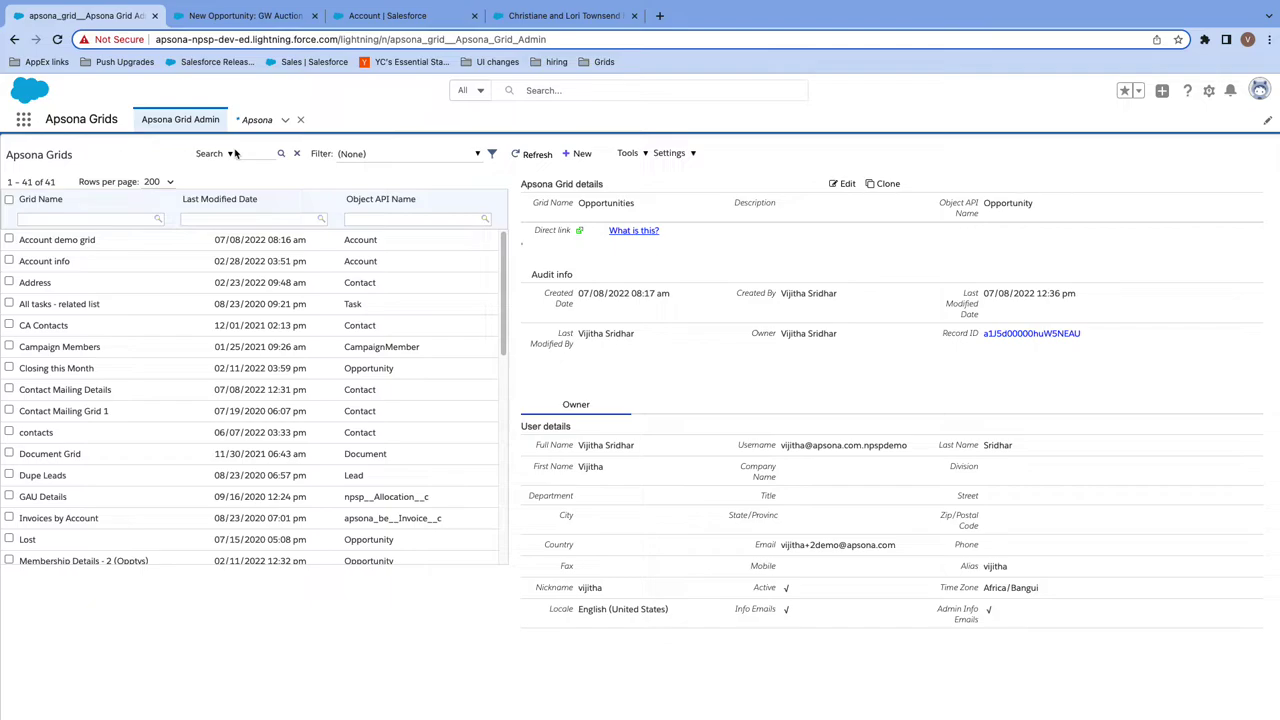
left_click(362, 20)
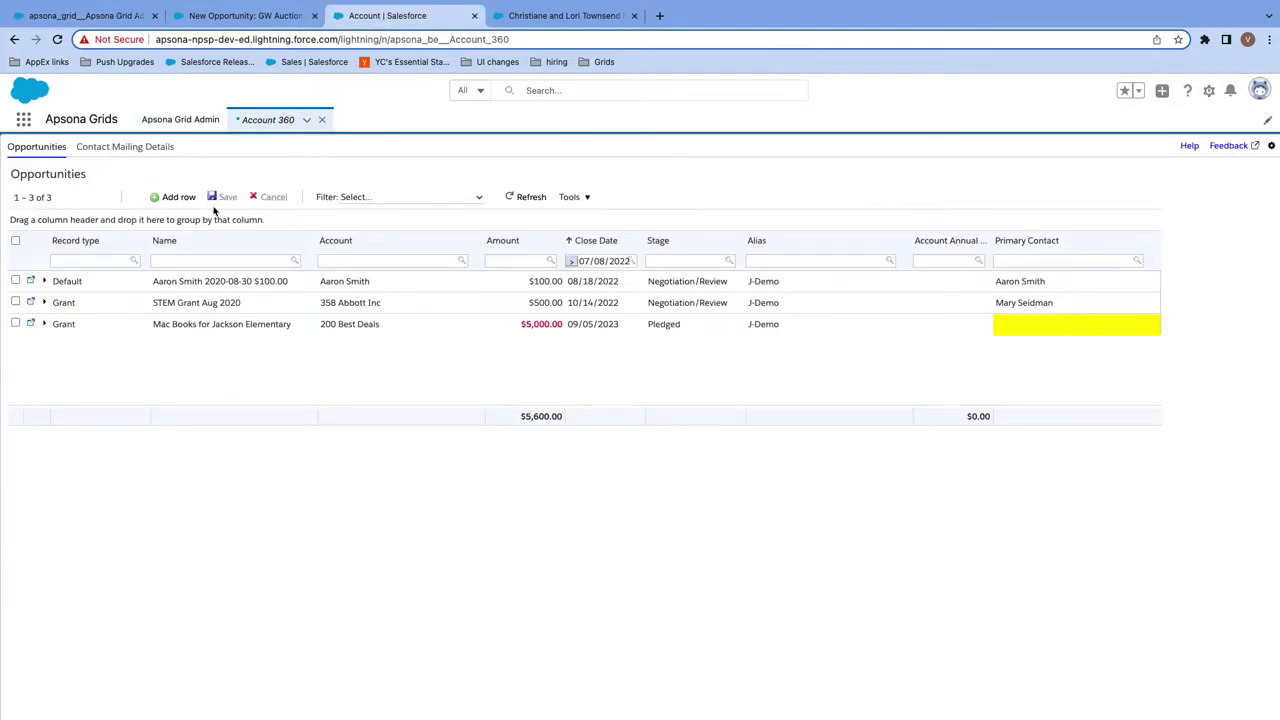
left_click(137, 155)
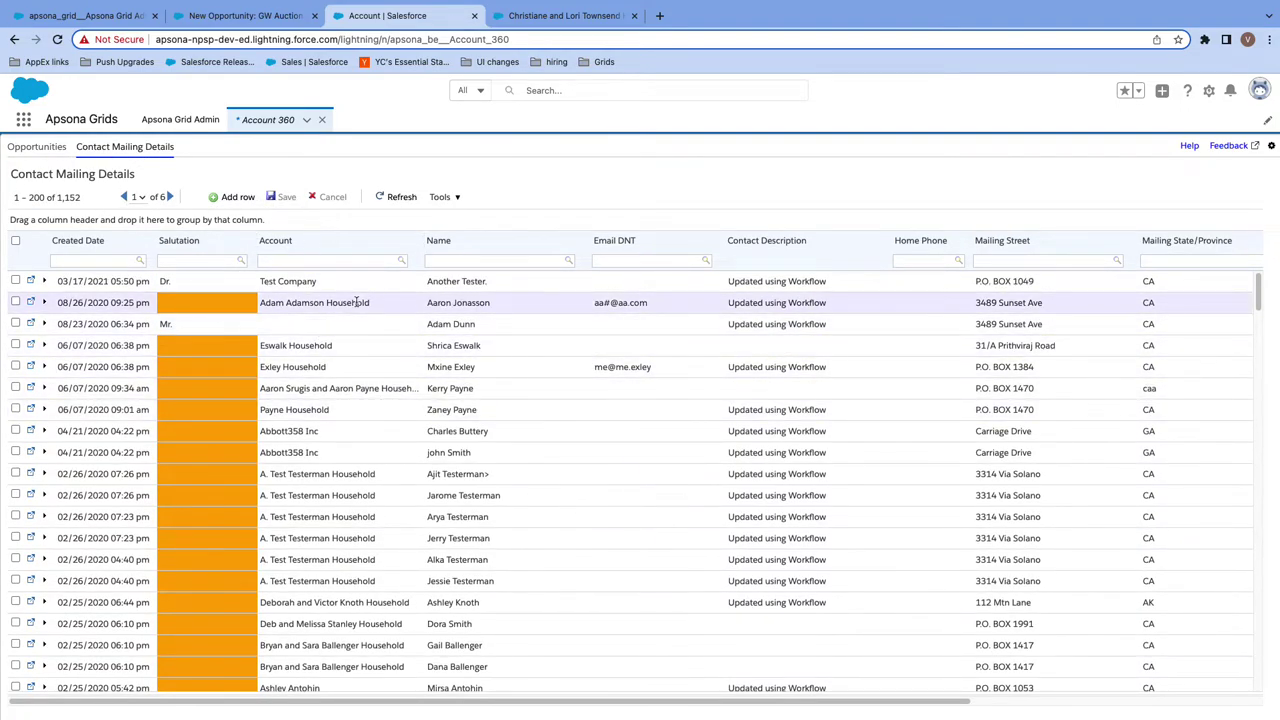
Step: On the household account record, view the embedded Contact Mailing Details and Opportunities grids, and expand the first opportunity's related records
left_click(602, 22)
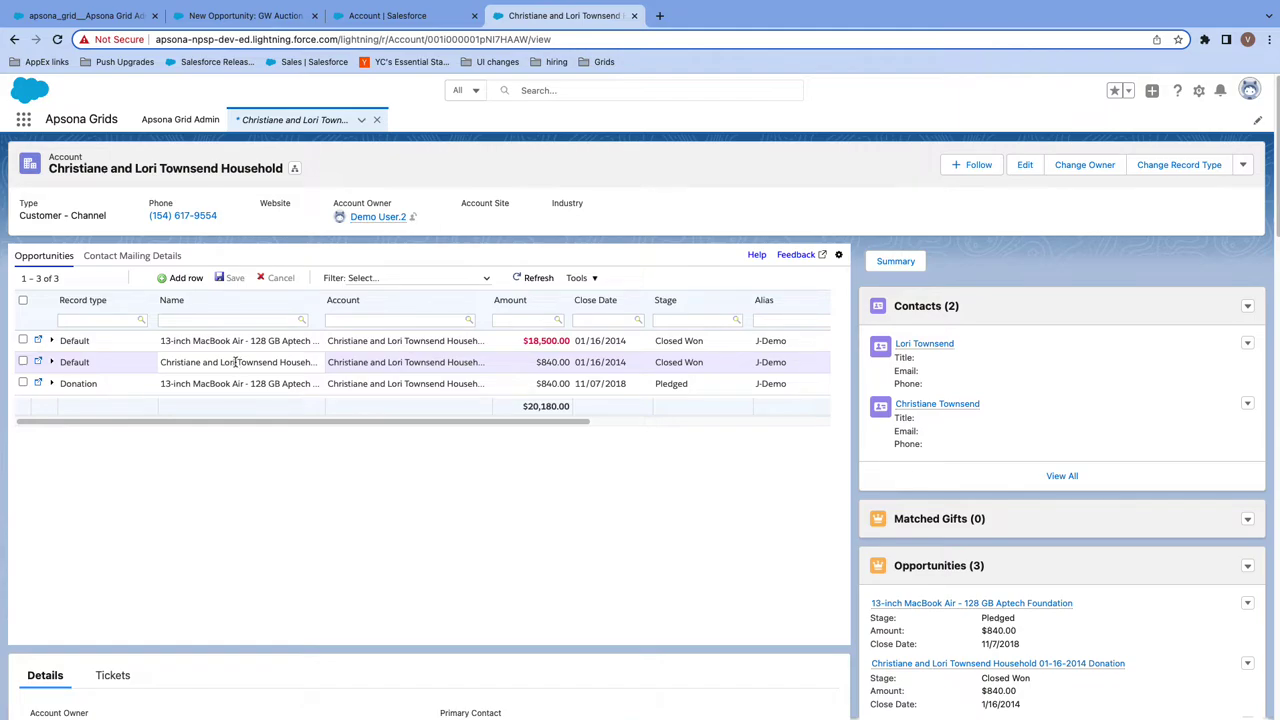
left_click(120, 257)
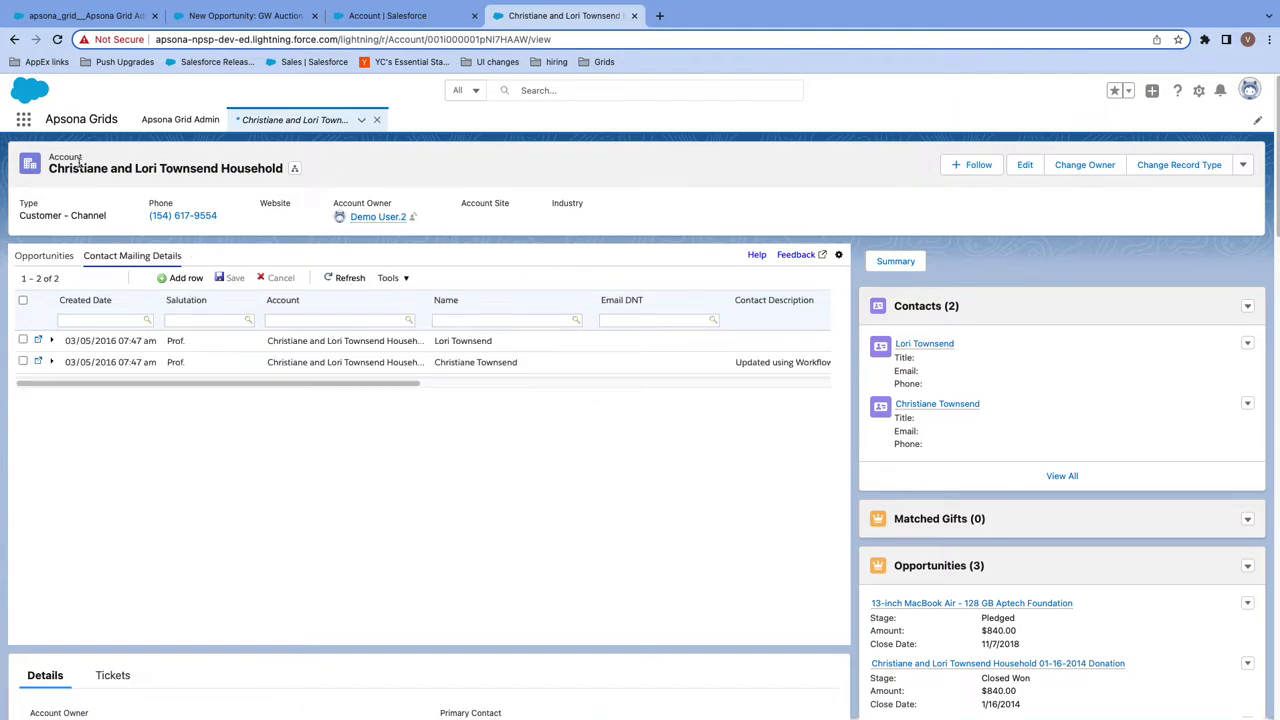
left_click(52, 259)
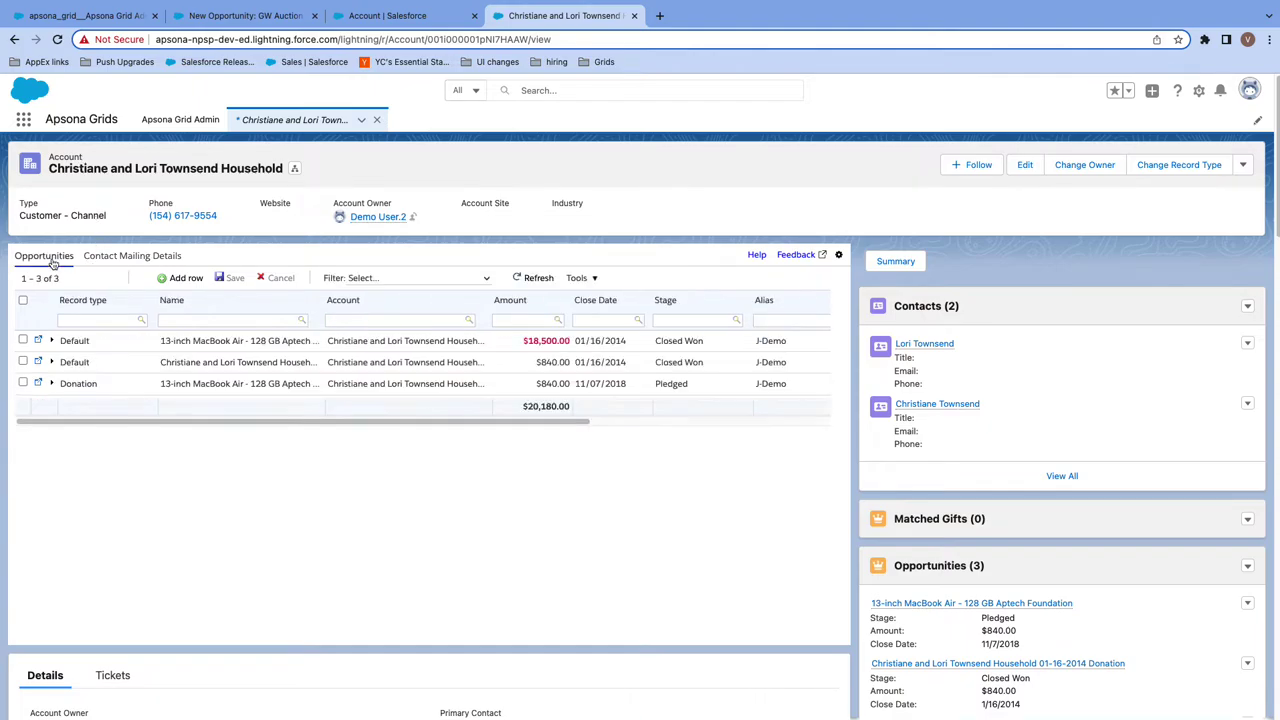
left_click(52, 342)
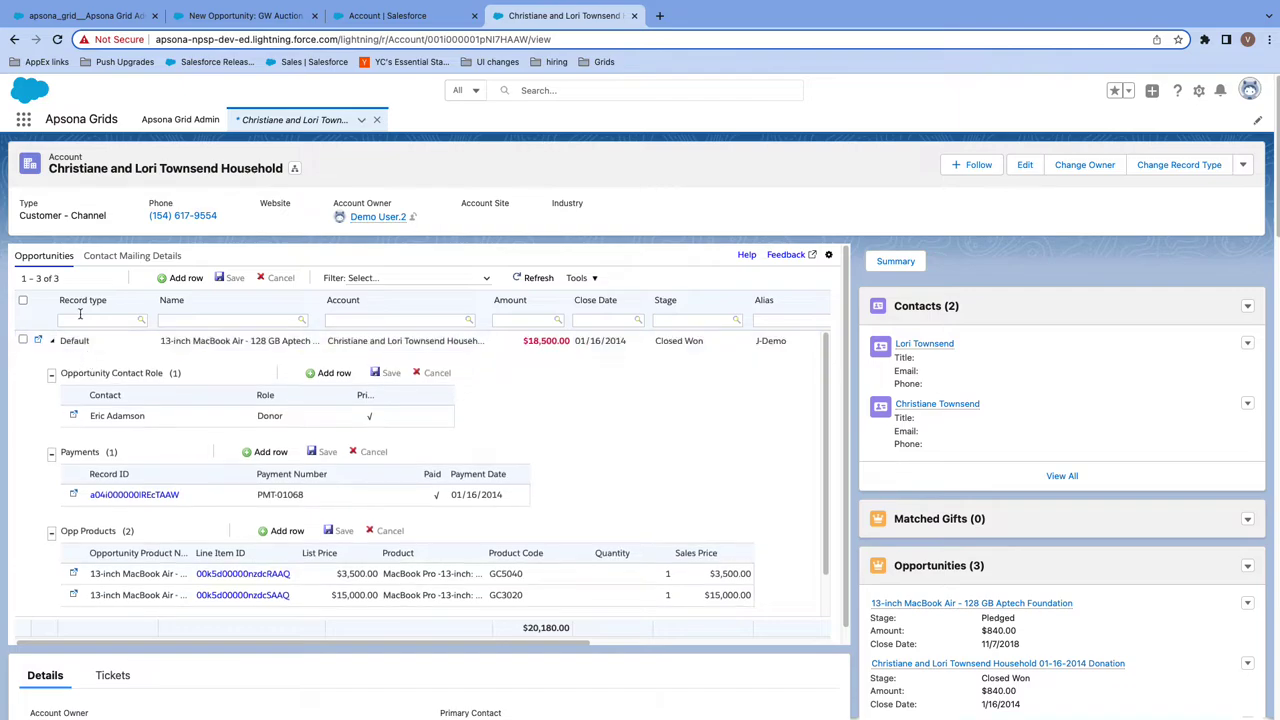